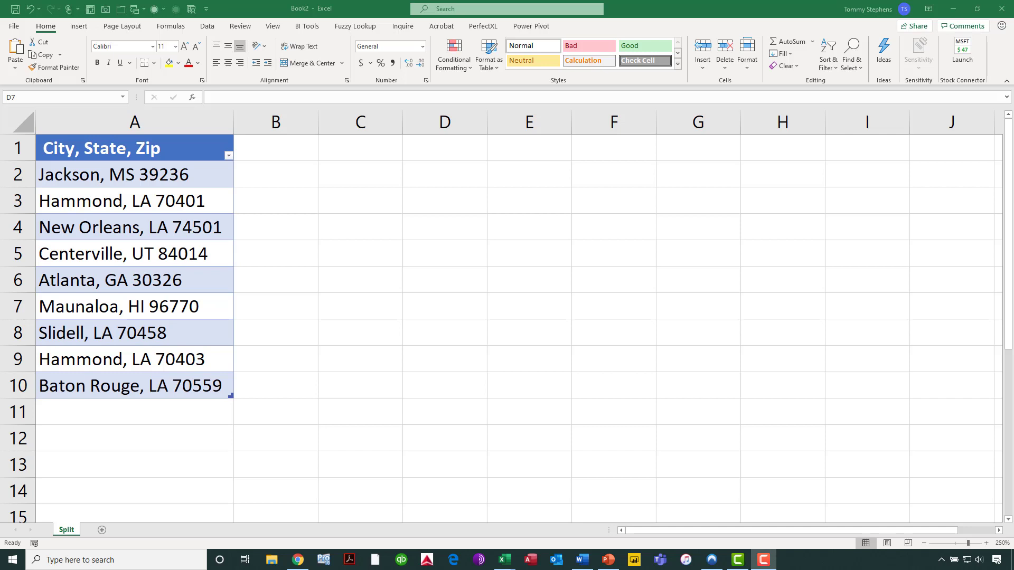
Step: Load the City, State, Zip address table into Power Query with Data > From Table/Range
click(124, 238)
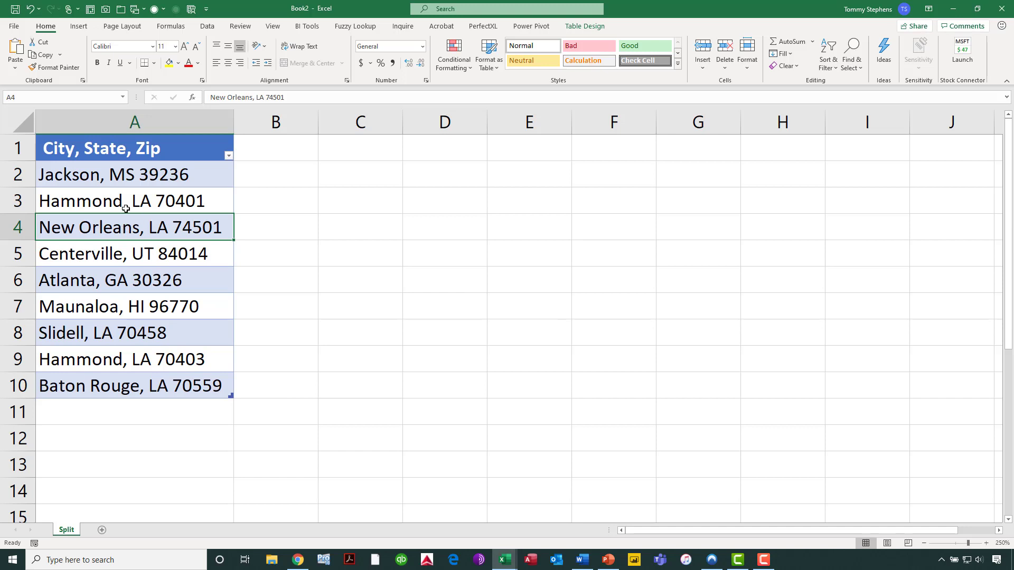
click(206, 29)
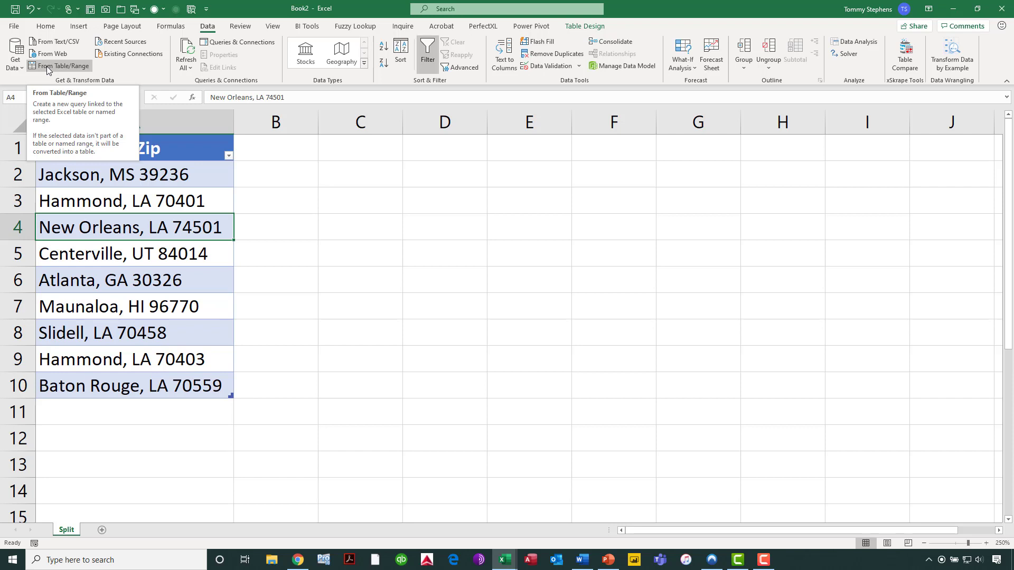
click(47, 65)
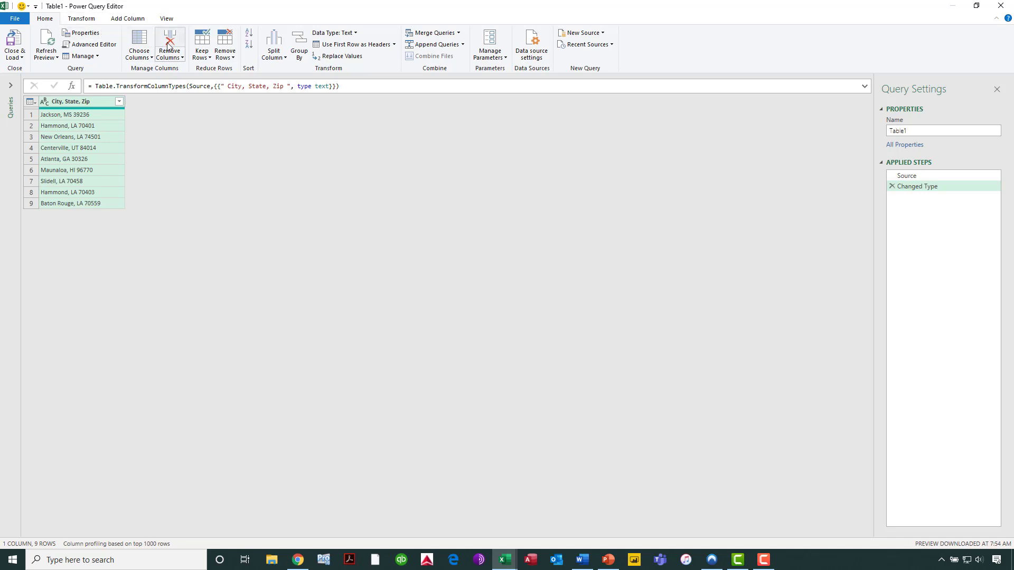
Step: Split the City, State, Zip column by Comma at each occurrence into city and state-zip columns
click(275, 59)
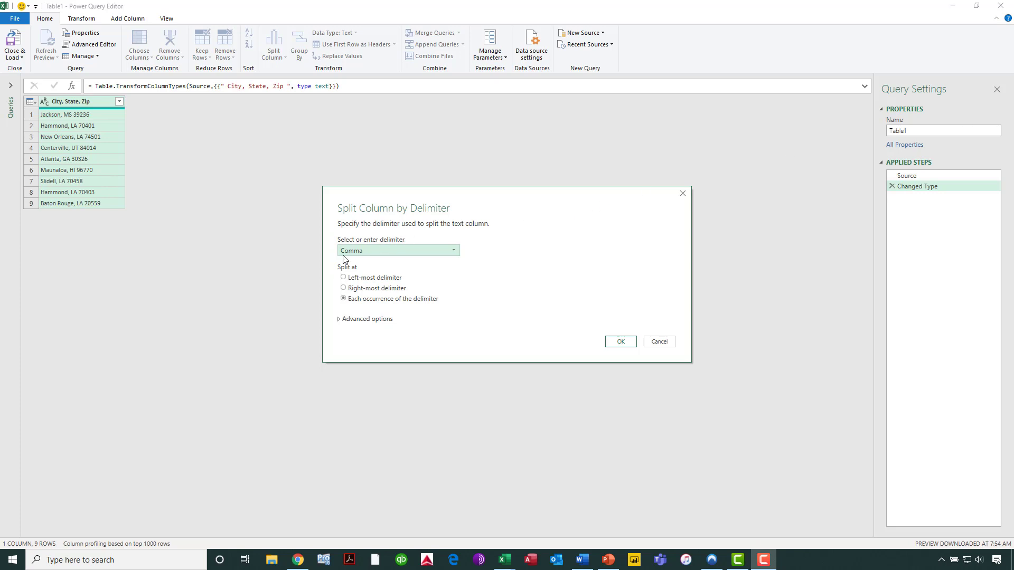
click(455, 252)
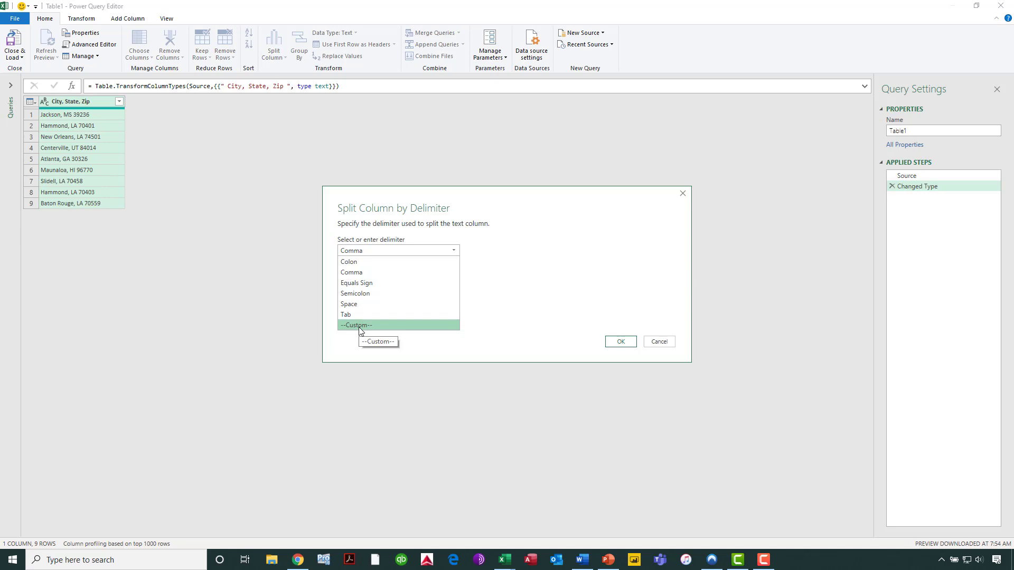
click(359, 273)
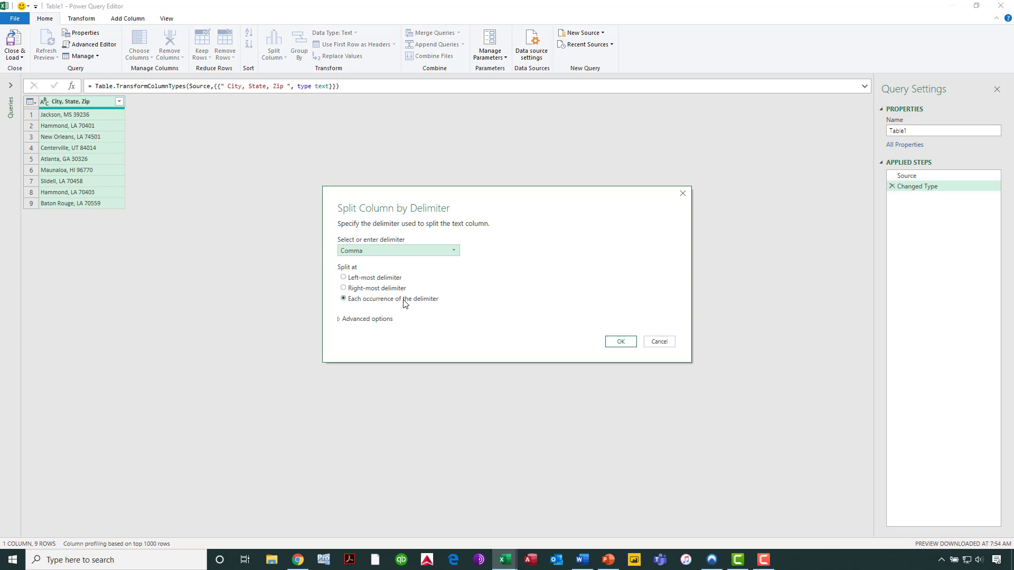
click(629, 343)
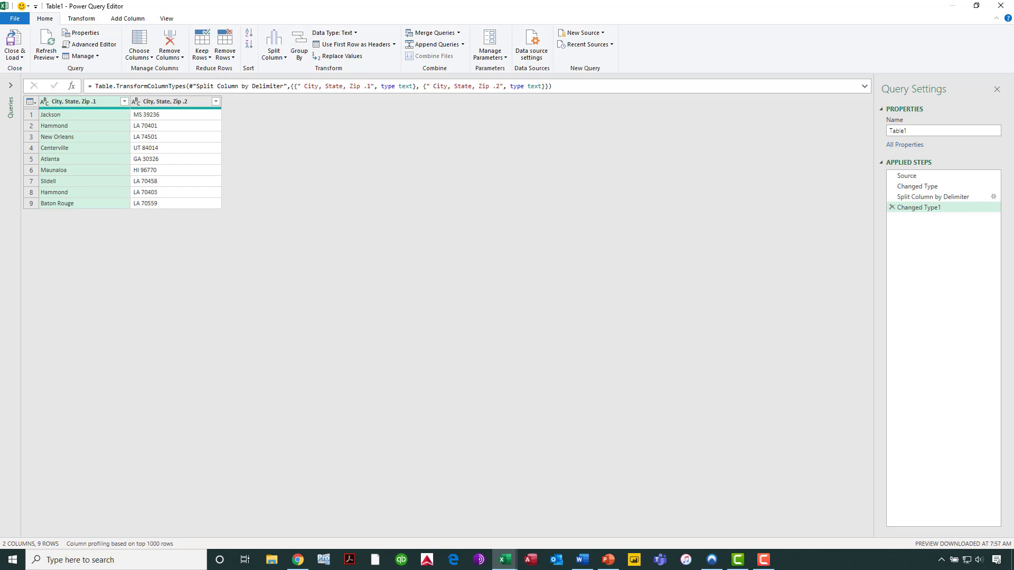
Step: Split the state-and-zip column by Space into an empty, a state and a zip column
key(F10)
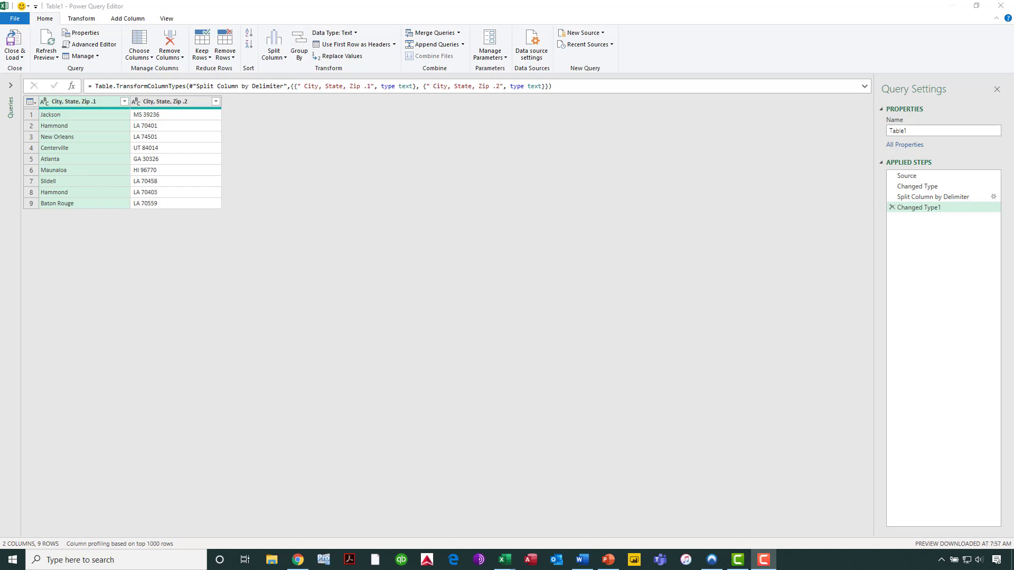
click(178, 103)
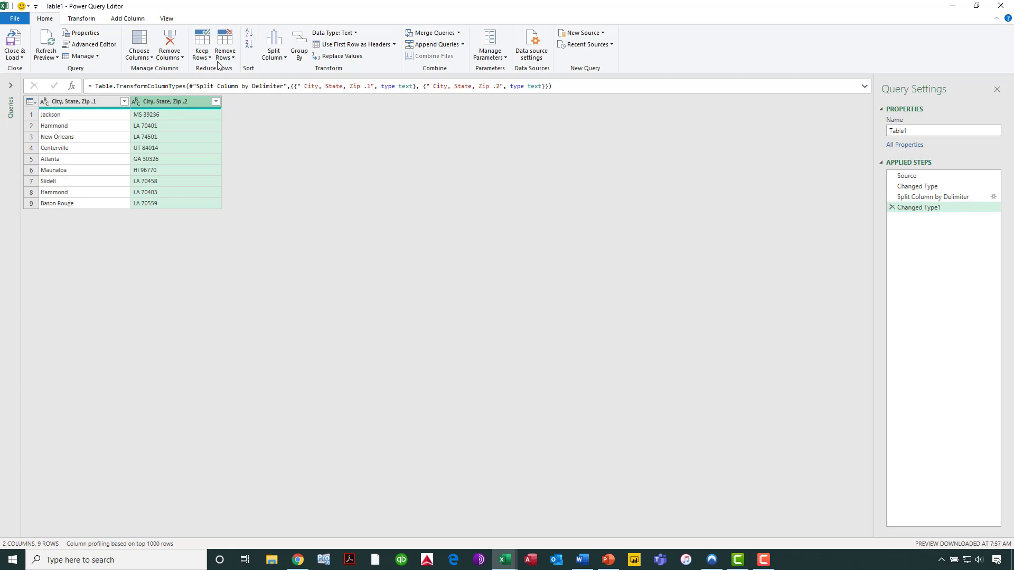
click(274, 59)
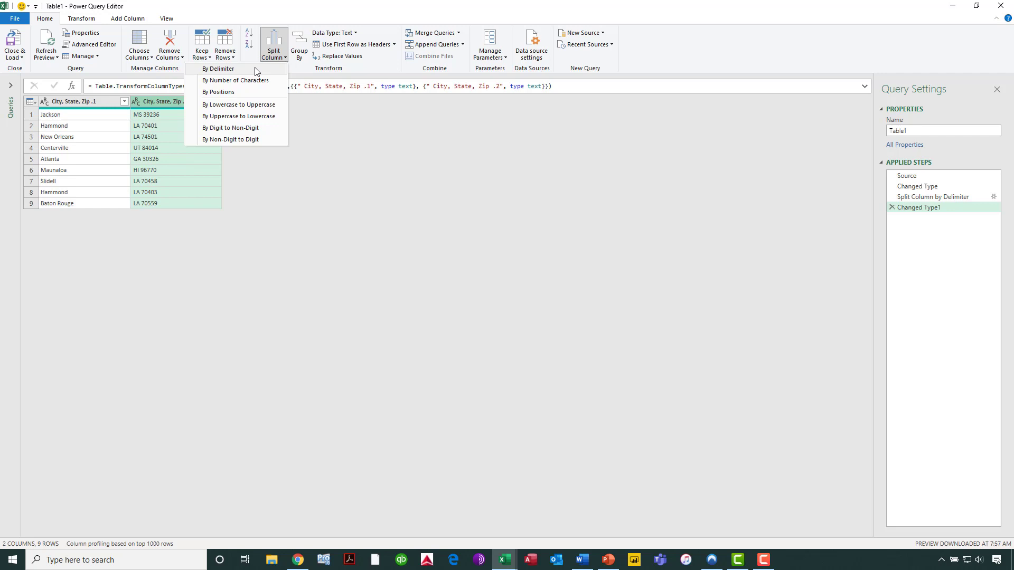
click(256, 69)
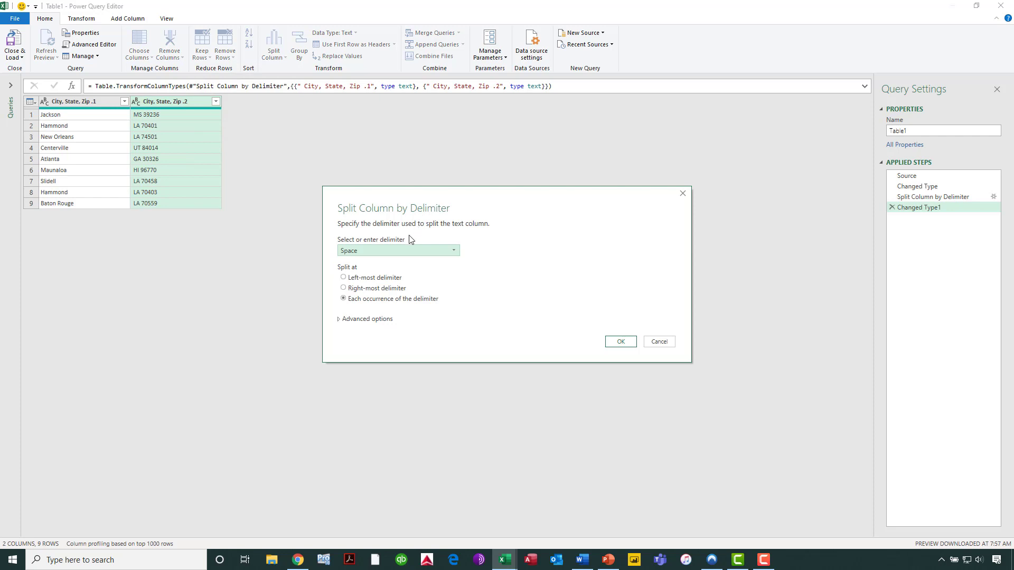
click(627, 345)
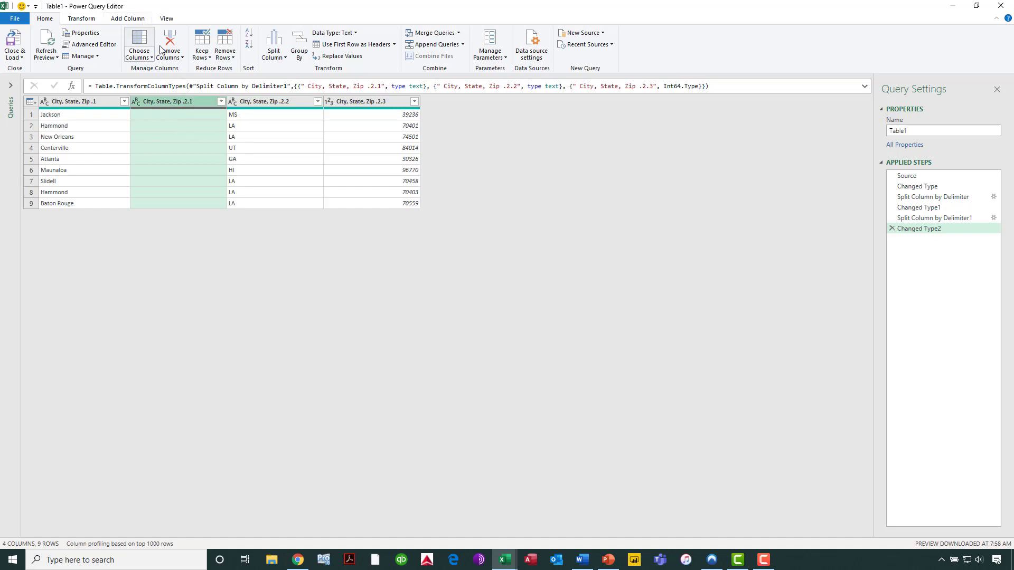
Step: Remove the empty split column and rename the remaining columns City, State and Zip
click(174, 57)
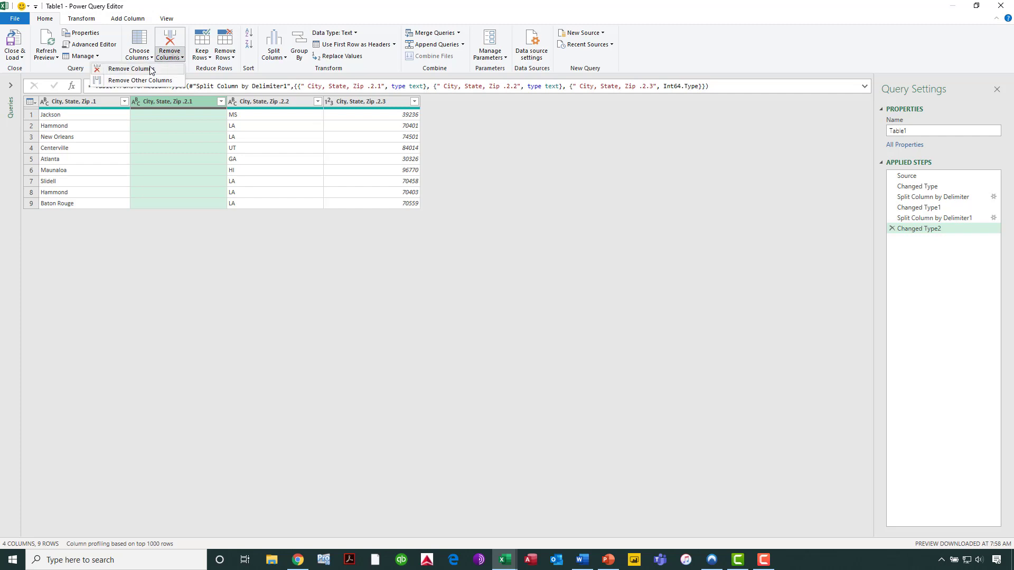
click(151, 69)
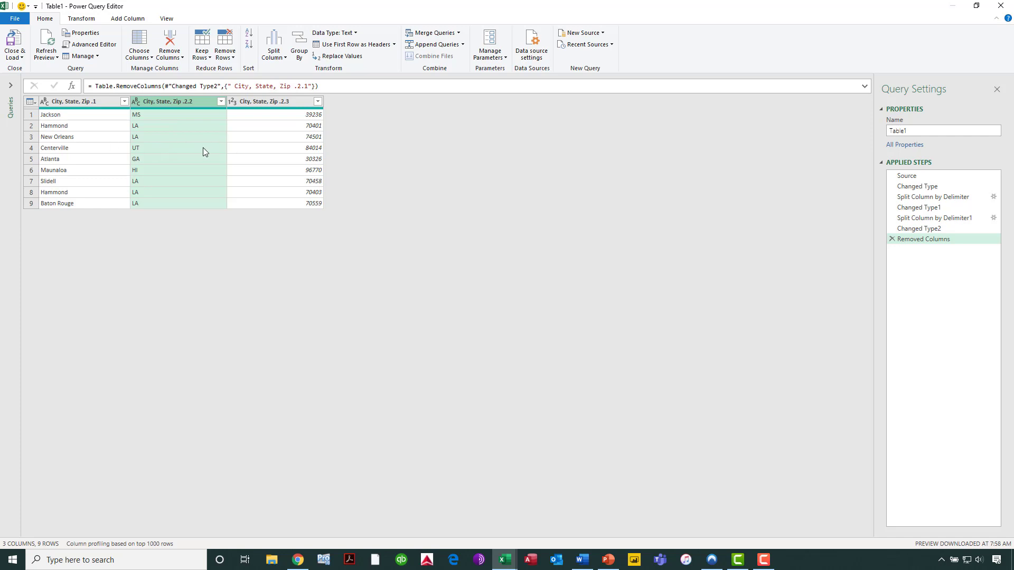
double_click(105, 104)
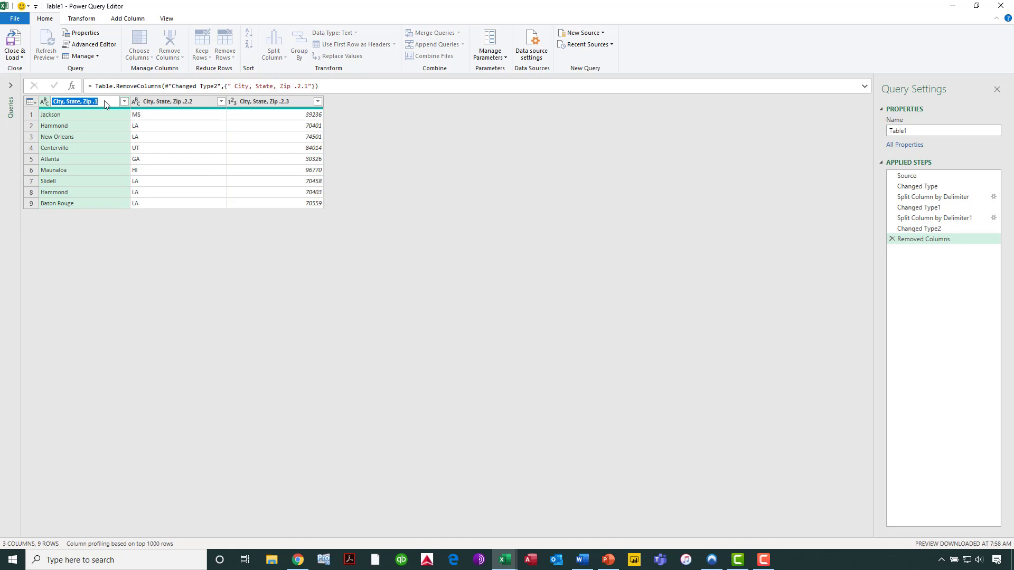
text(City)
double_click(204, 102)
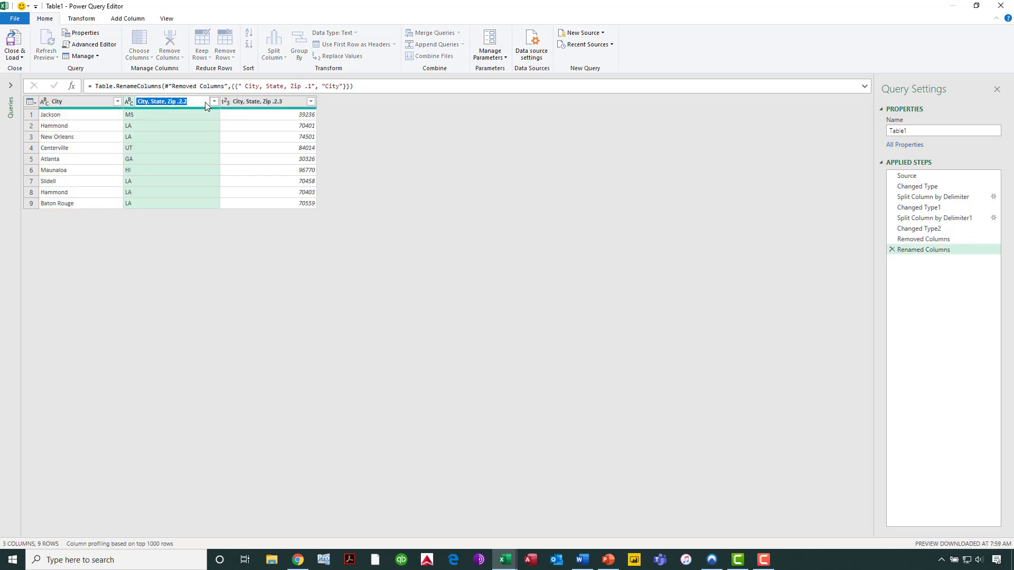
text(State)
double_click(290, 103)
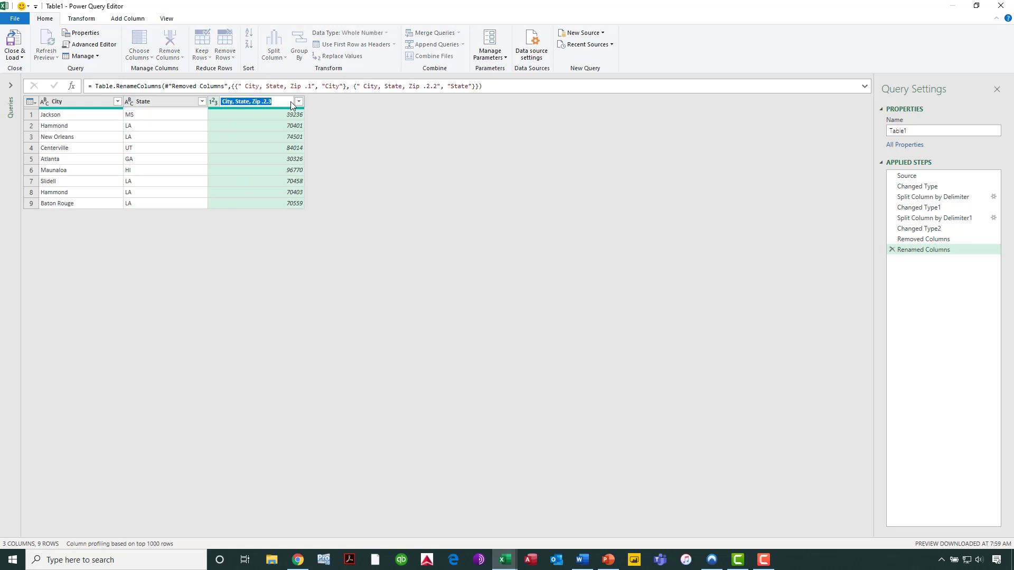
text(Zip)
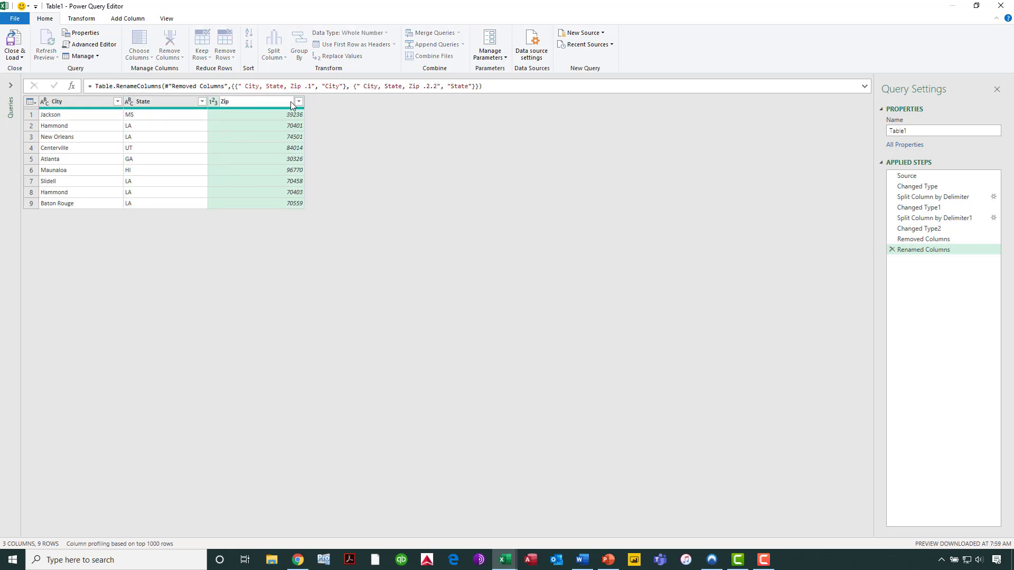
Step: Close & Load the query onto Sheet2 and widen column C so every zip shows
click(13, 46)
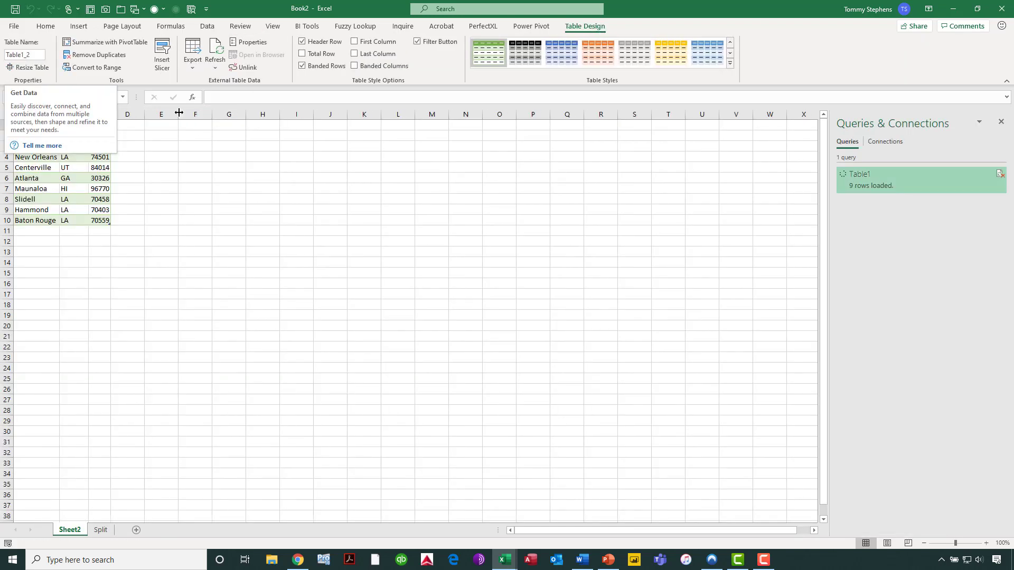
click(205, 157)
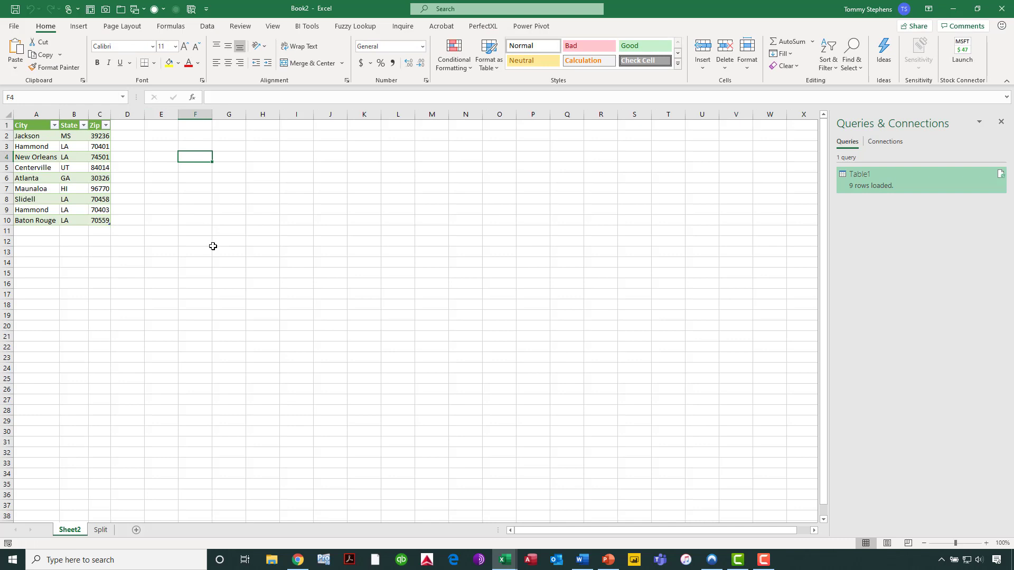
ctrl+scroll(213, 247, up, 4)
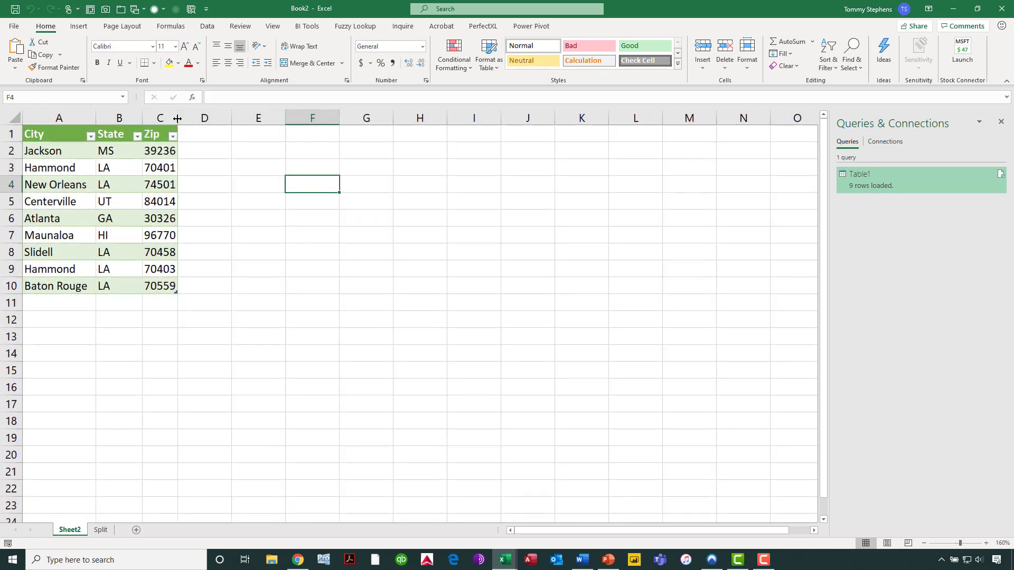
drag(175, 119, 205, 131)
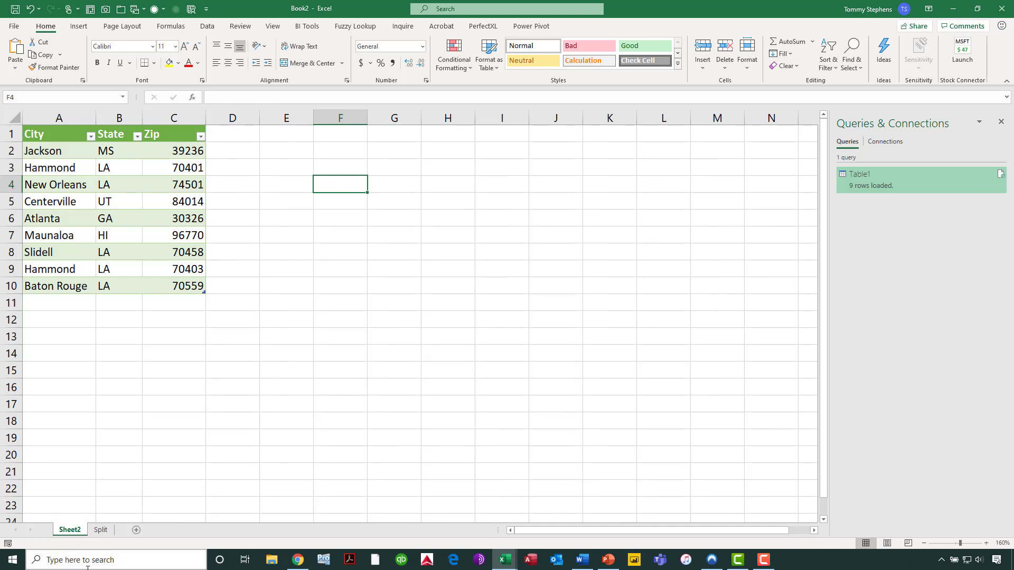
Step: On the Split sheet, copy San Francisco, Denver and Chicago from A22:A24 into A11:A13
click(101, 530)
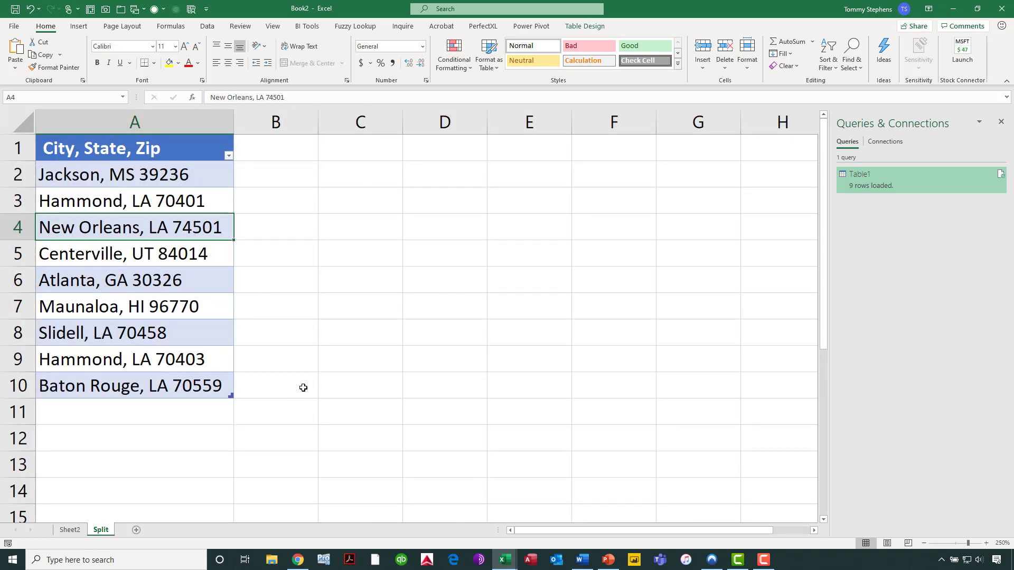
scroll(303, 388, down, 5)
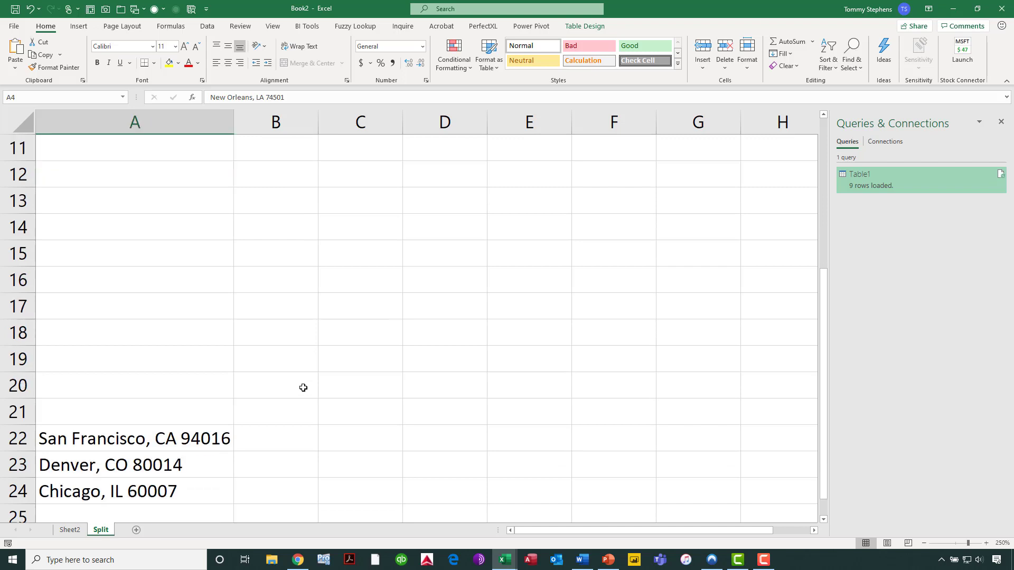
drag(202, 366, 195, 405)
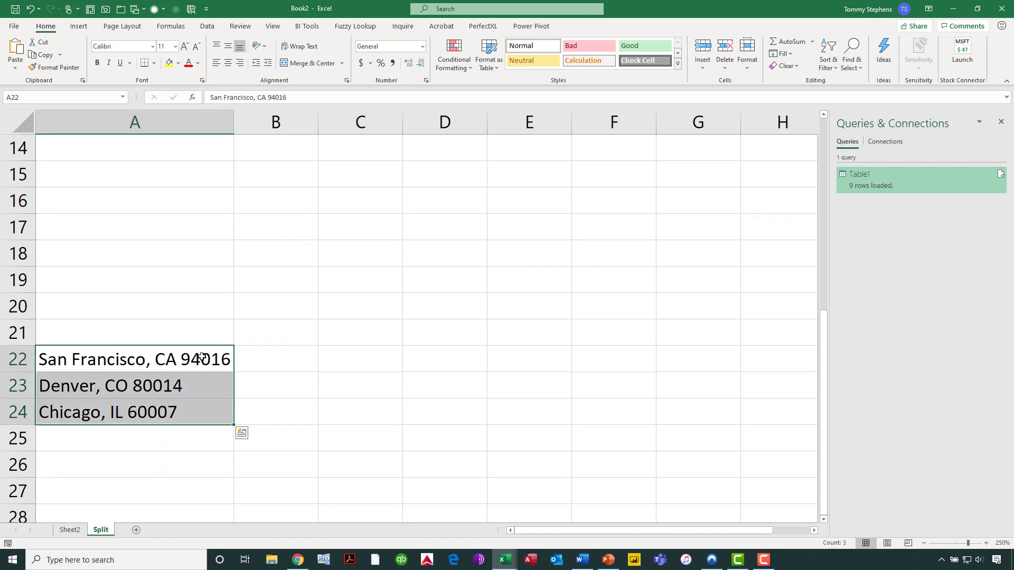
key(ctrl+c)
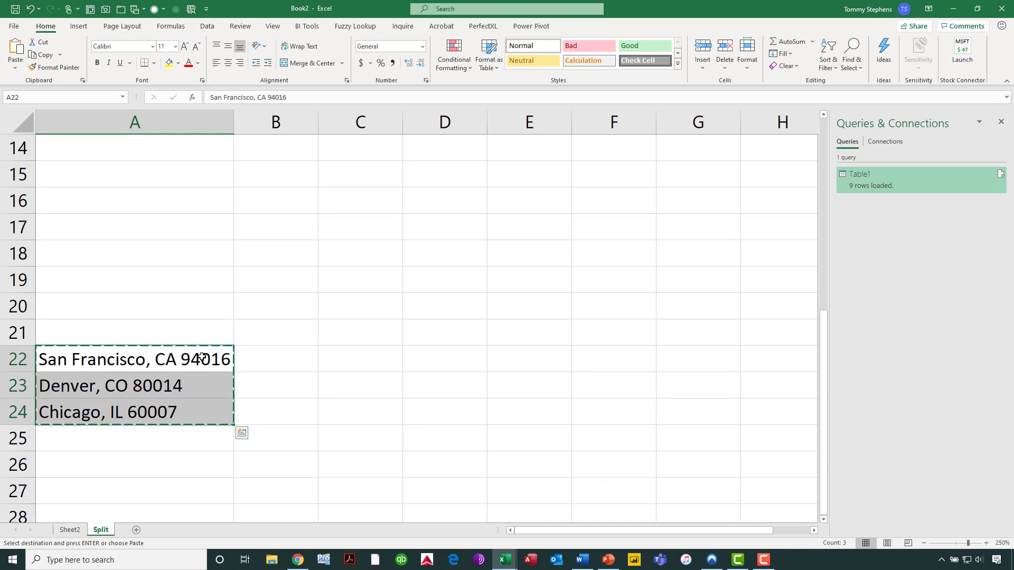
scroll(202, 357, up, 3)
click(152, 312)
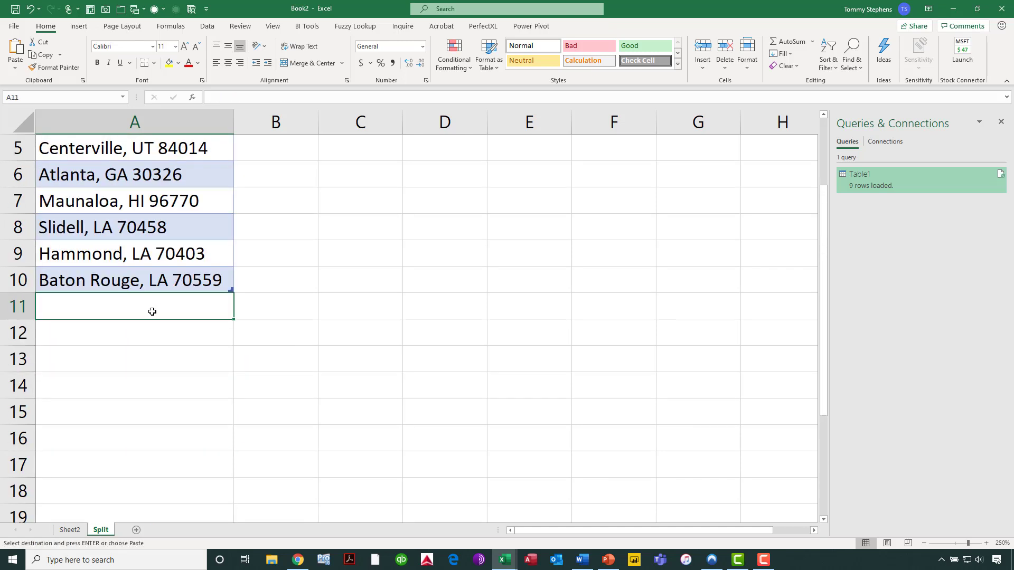
key(ctrl+v)
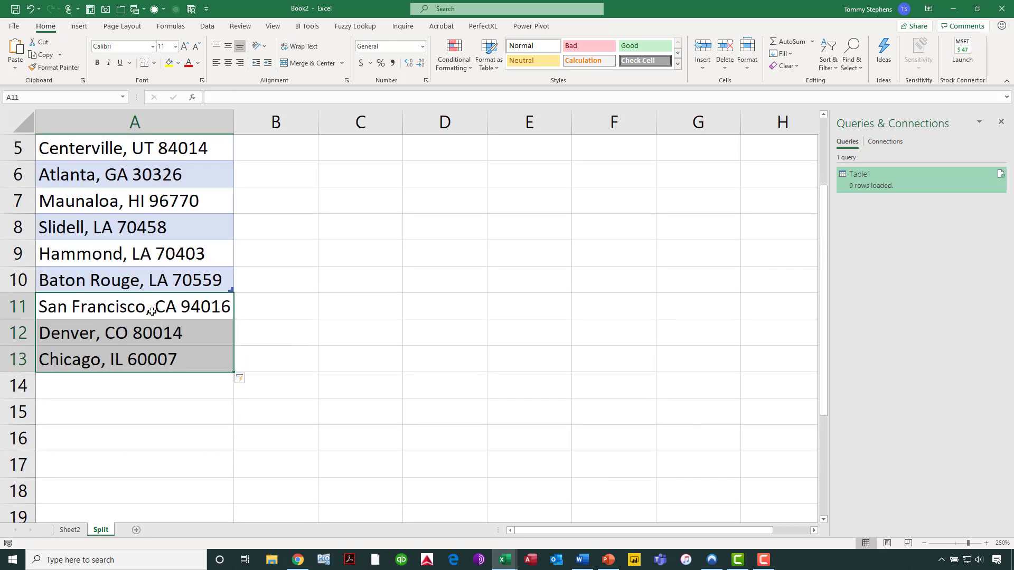
click(340, 283)
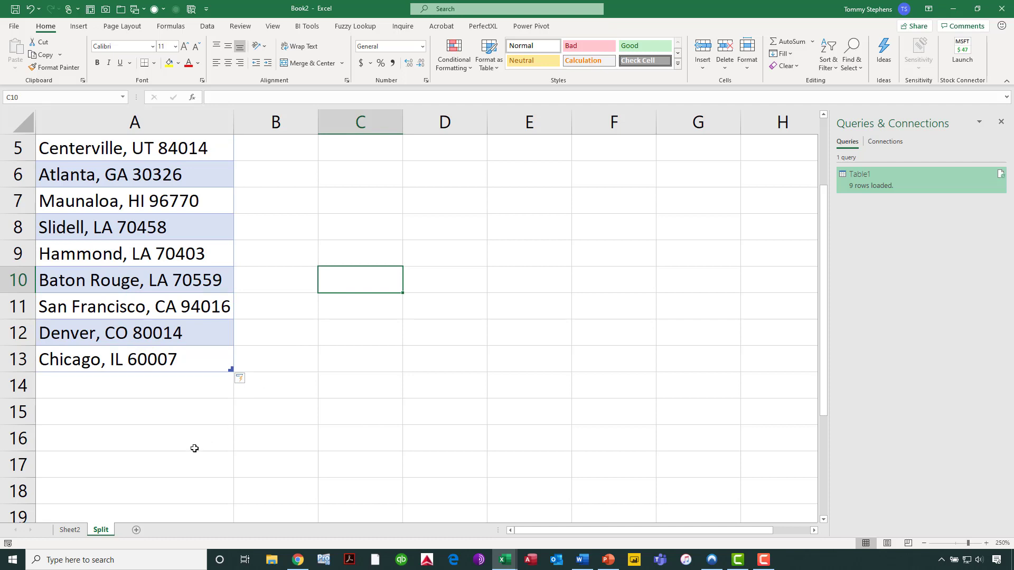
Step: Refresh the Sheet2 query table so it shows all twelve addresses
click(76, 532)
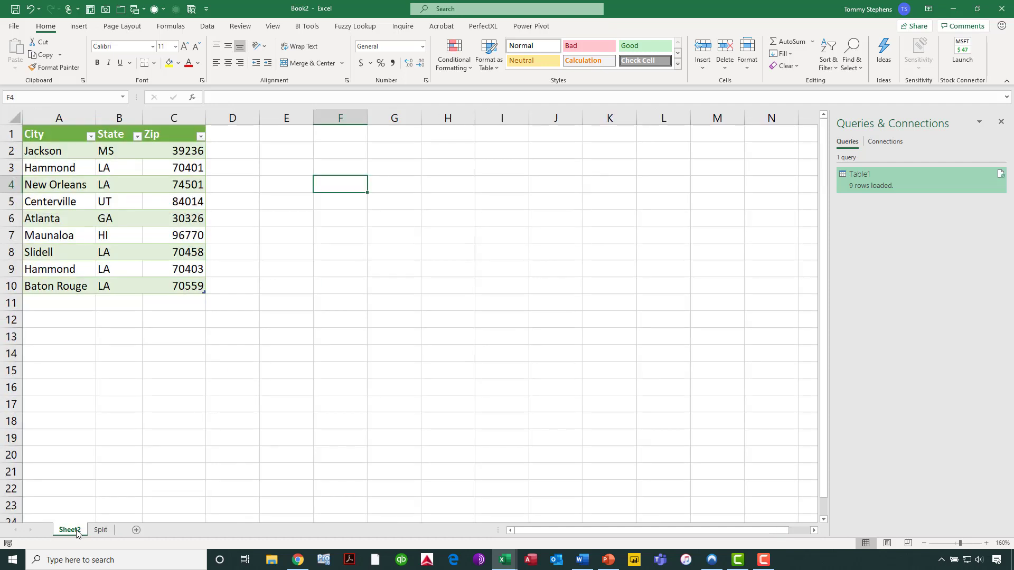
right_click(107, 220)
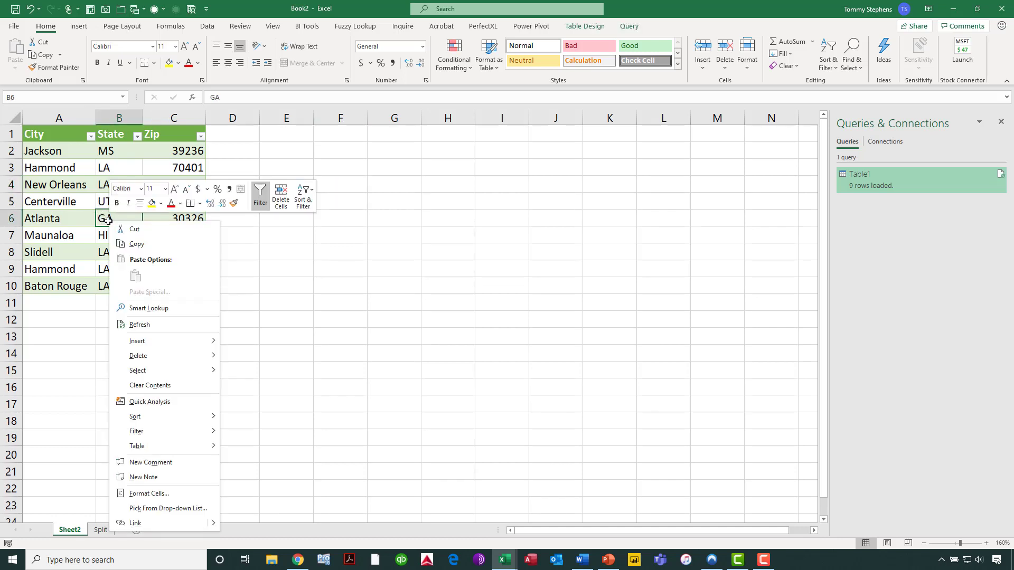
click(156, 326)
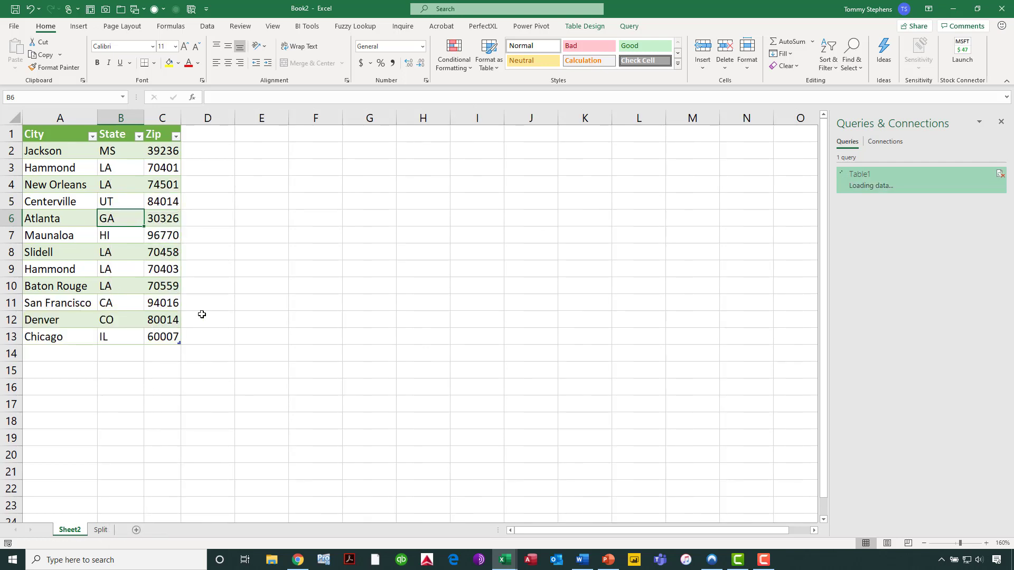